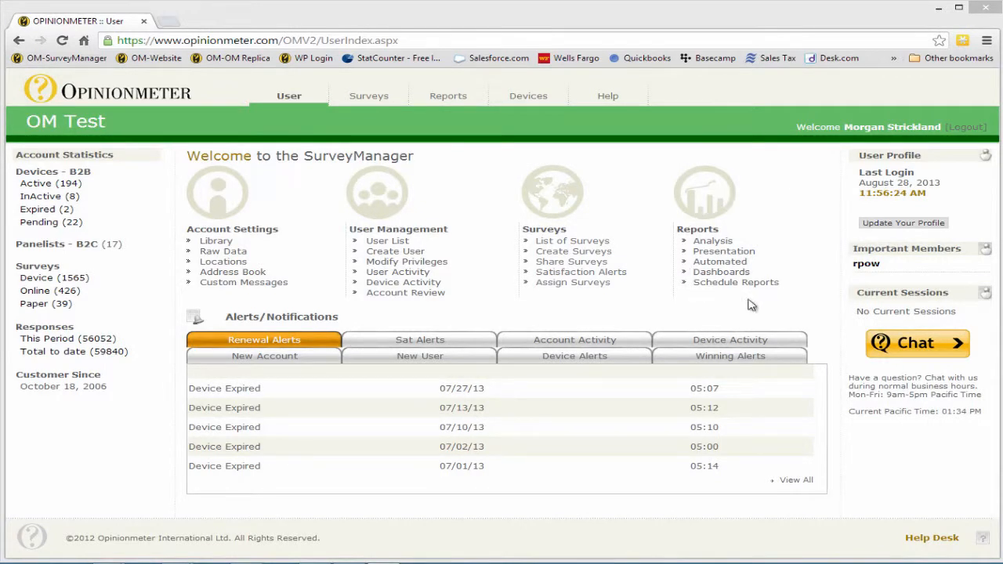
Start creating a new analysis report and check the account and user choices.
click(461, 103)
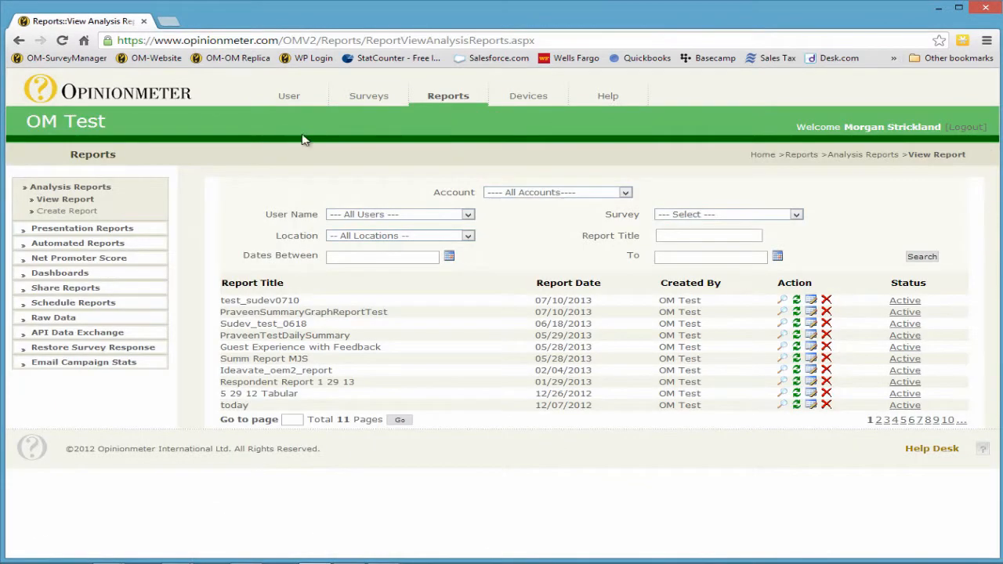
click(83, 213)
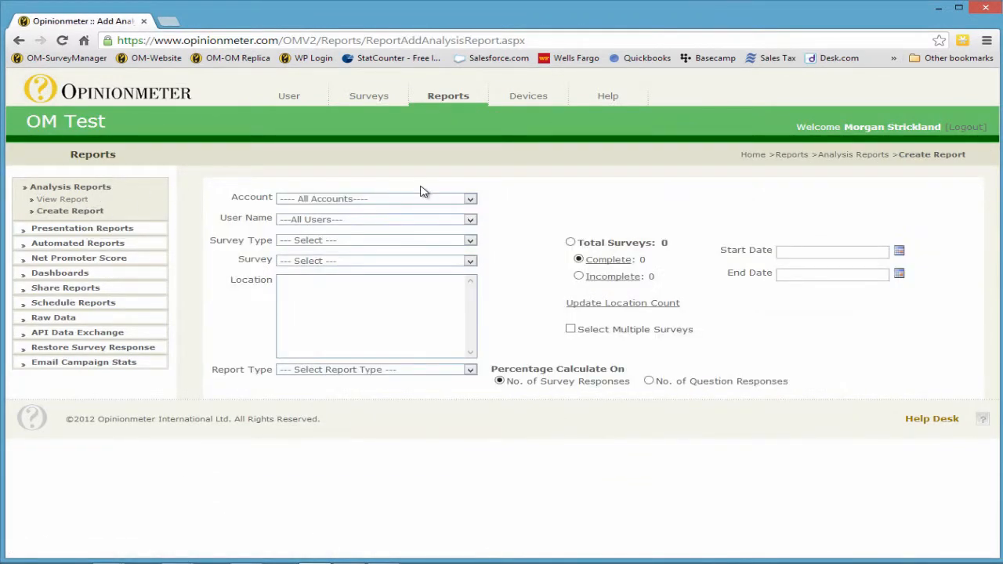
click(423, 201)
click(509, 208)
click(466, 221)
click(538, 210)
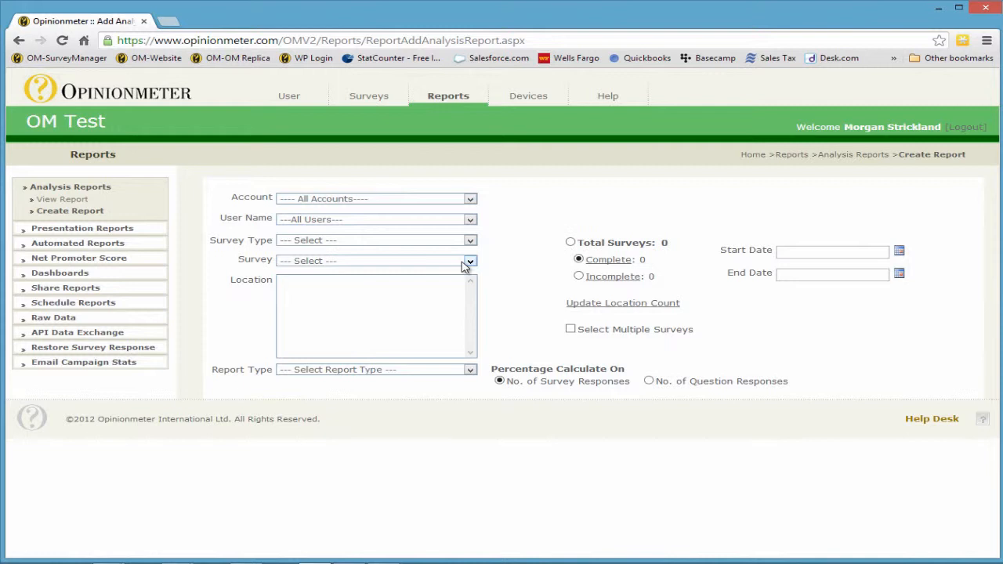
Choose Online Sample 5 4 09 as the survey for the analysis report.
click(468, 262)
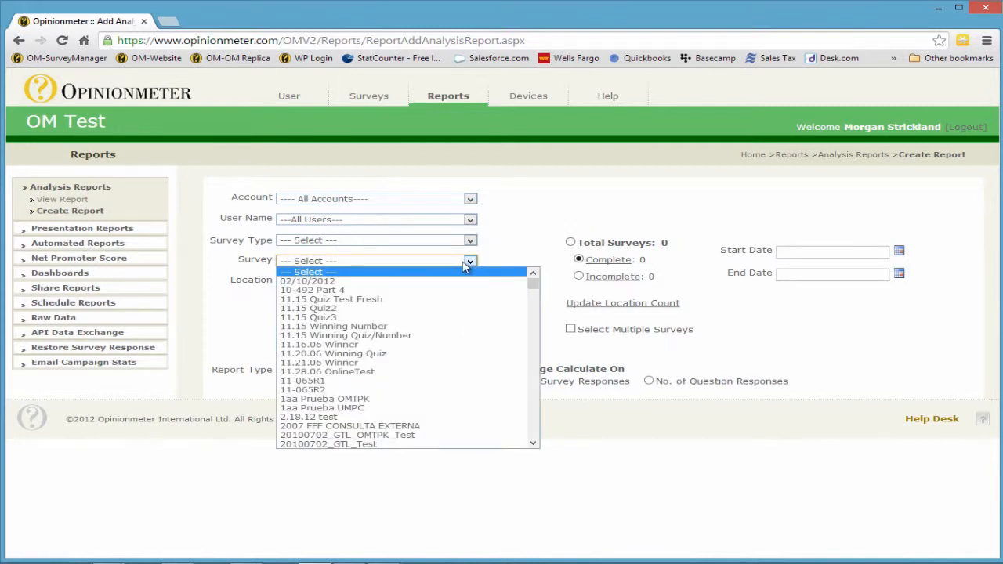
text(online s)
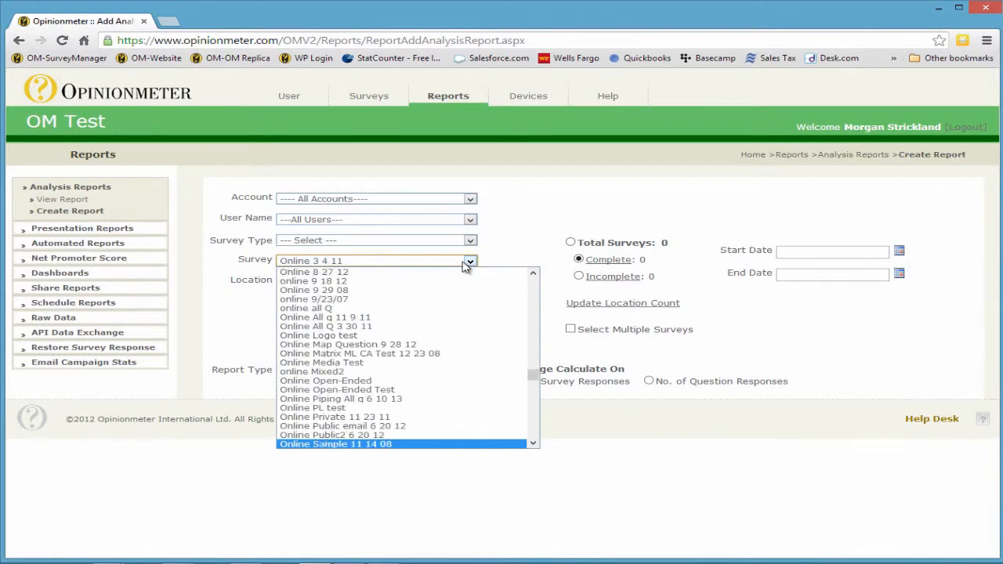
scroll(433, 421, down, 2)
click(434, 421)
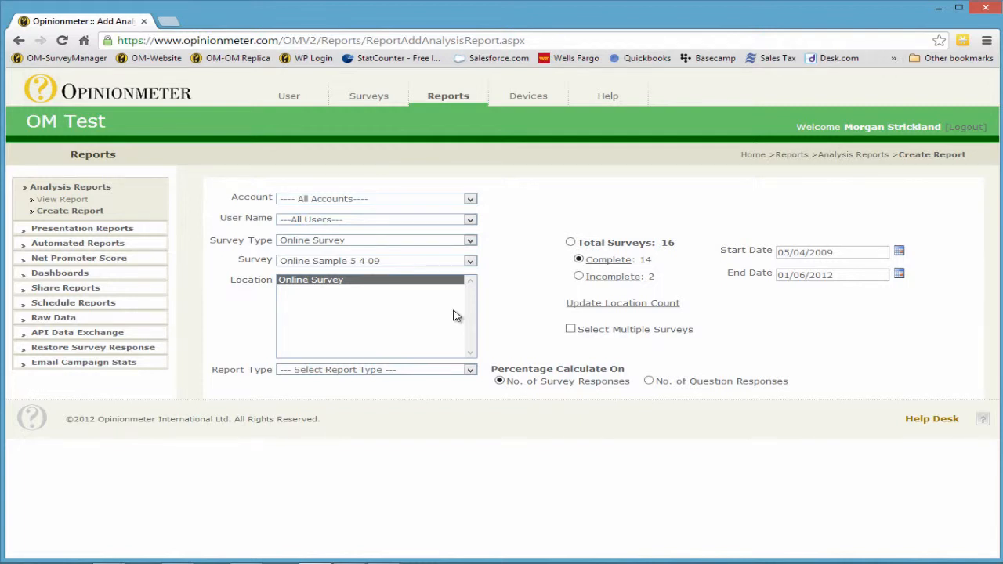
Set up a Summary Report in Long Format with multiple surveys enabled and proceed to the survey selection.
click(572, 330)
click(464, 371)
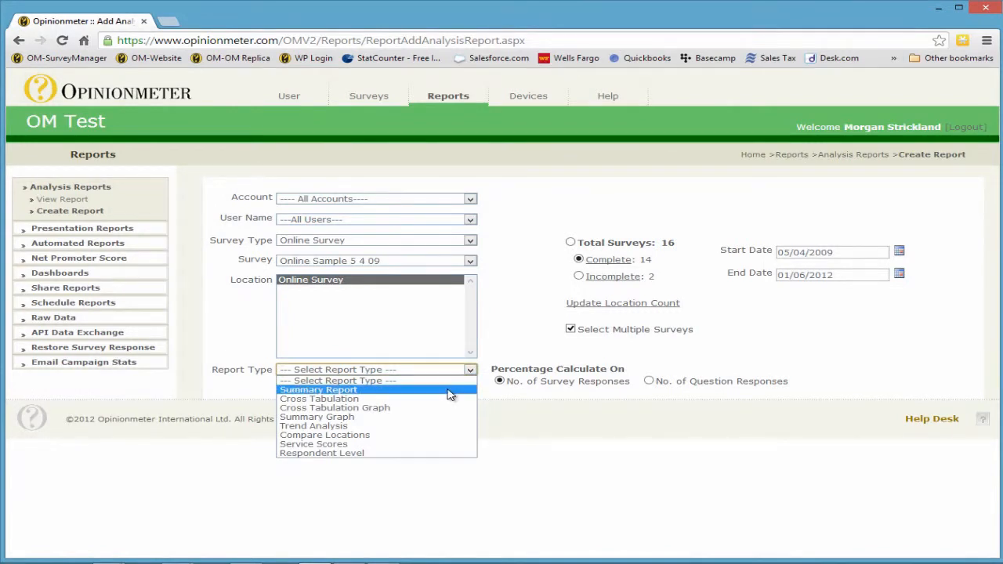
click(450, 395)
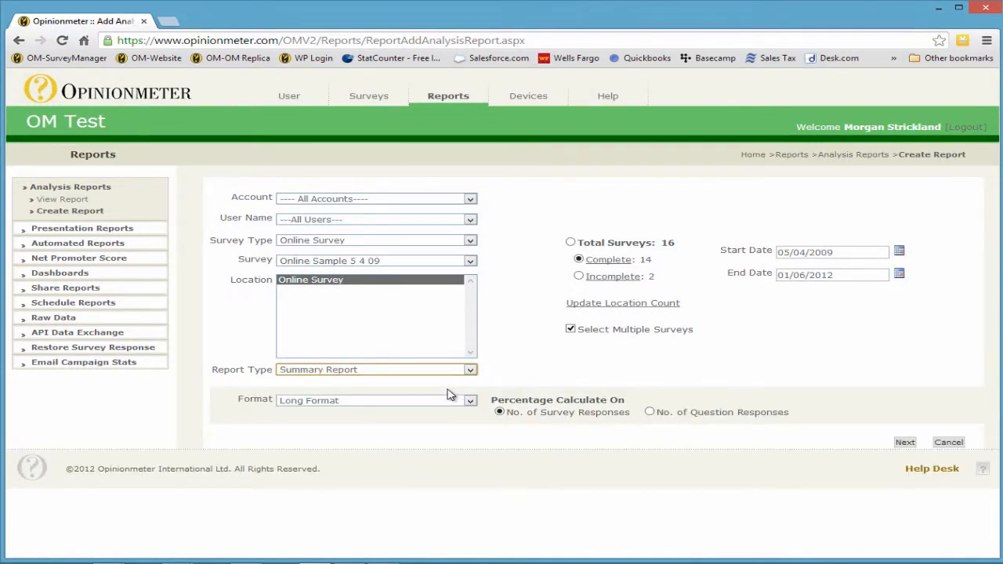
click(470, 401)
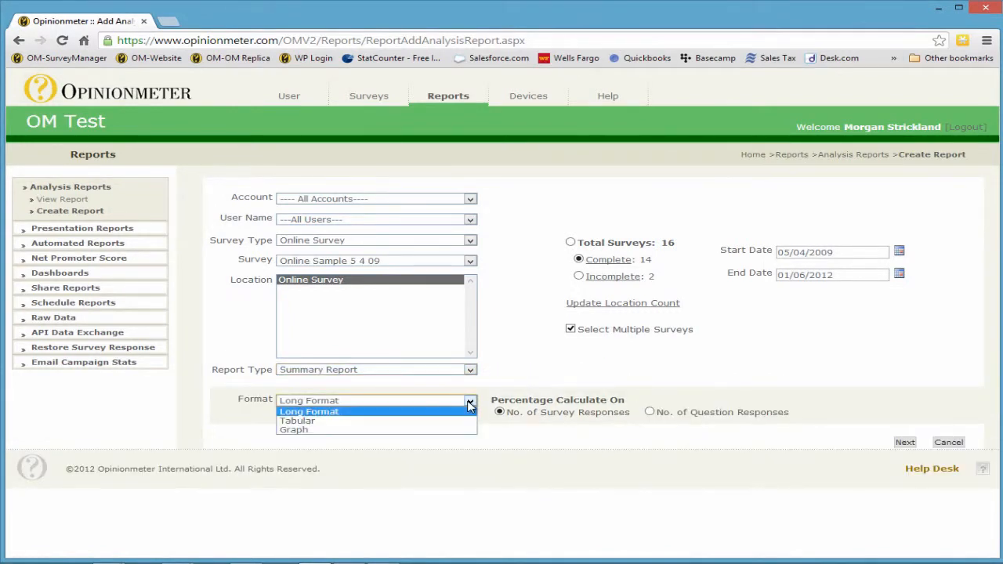
click(469, 404)
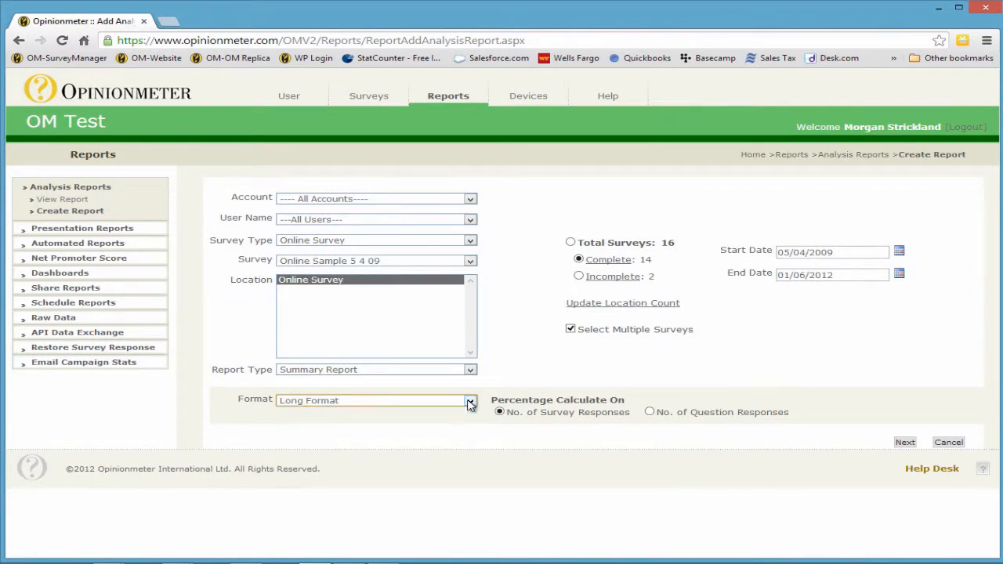
click(904, 444)
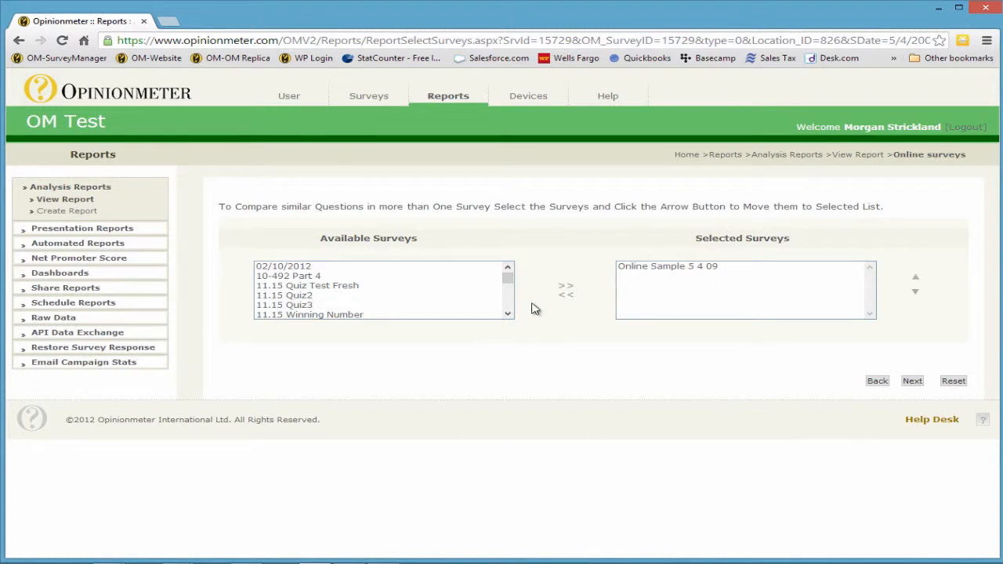
Add Sample 5 4 09 to the selected surveys and proceed to the common questions.
click(446, 278)
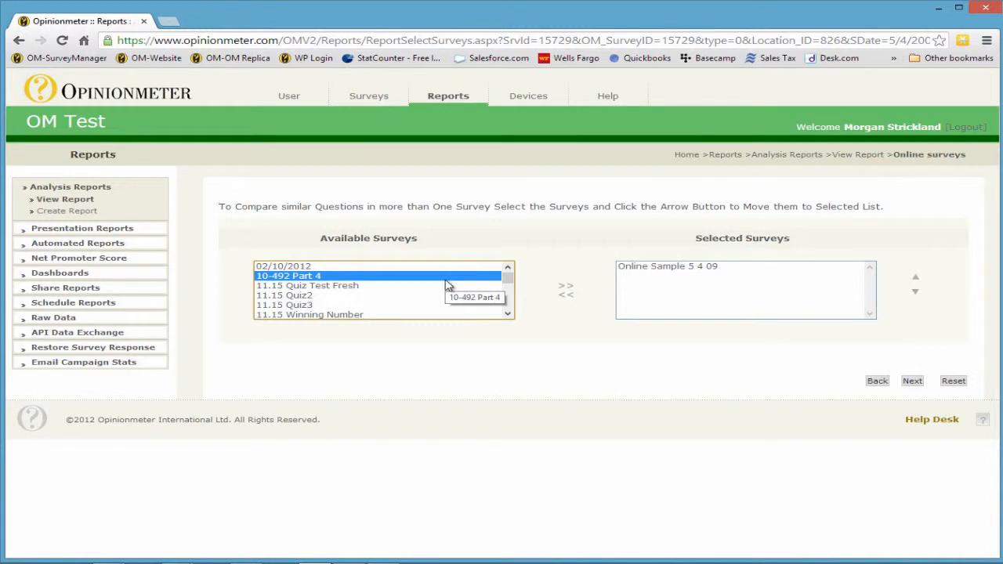
key(Down)
key(Down)
key(Down)
key(Down)
key(Down)
key(Down)
key(Down)
key(Down)
key(Down)
key(Down)
key(Down)
key(Down)
key(Down)
key(Down)
key(Down)
key(Down)
key(Down)
key(Down)
key(Down)
key(Down)
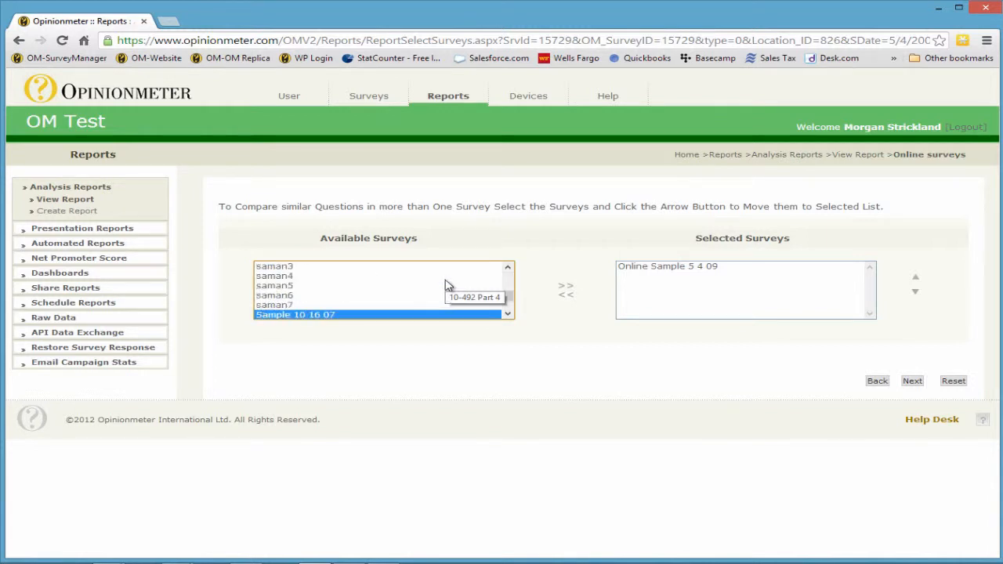
scroll(446, 286, down, 3)
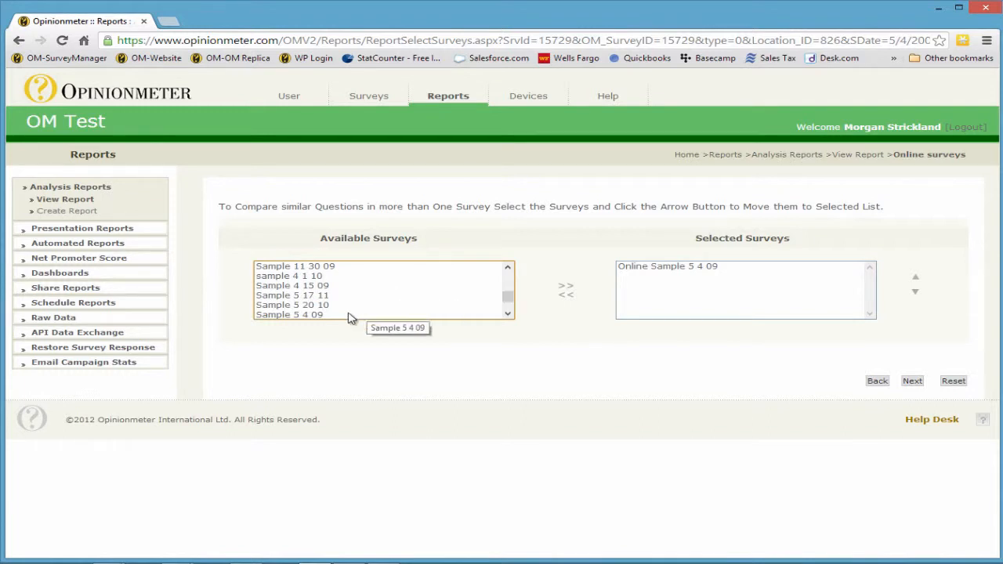
click(357, 314)
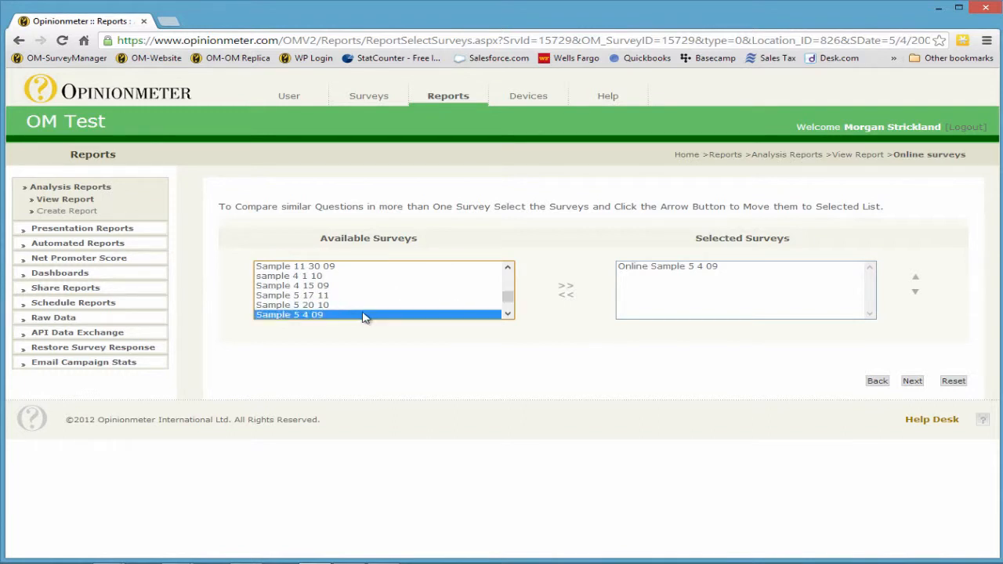
click(566, 287)
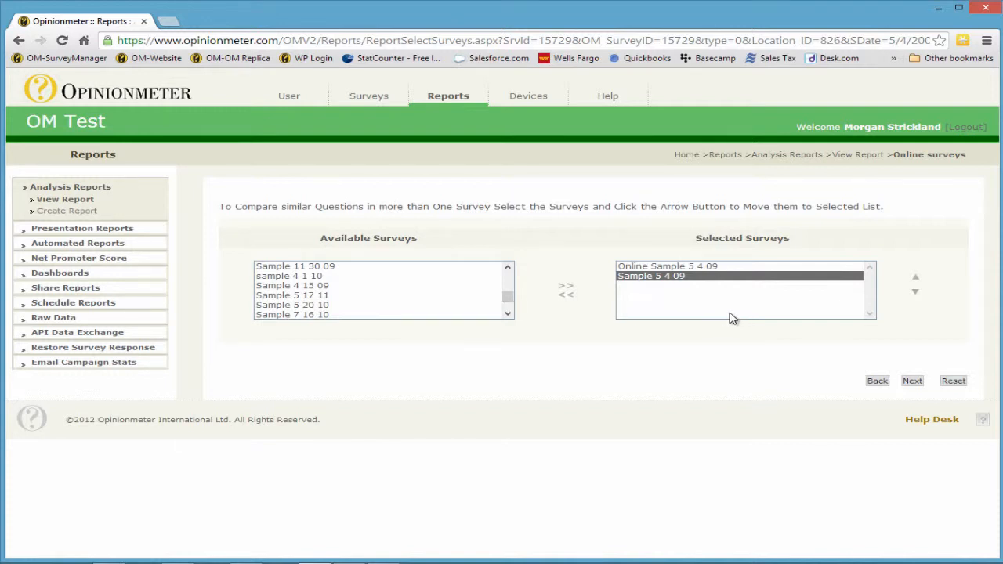
click(917, 384)
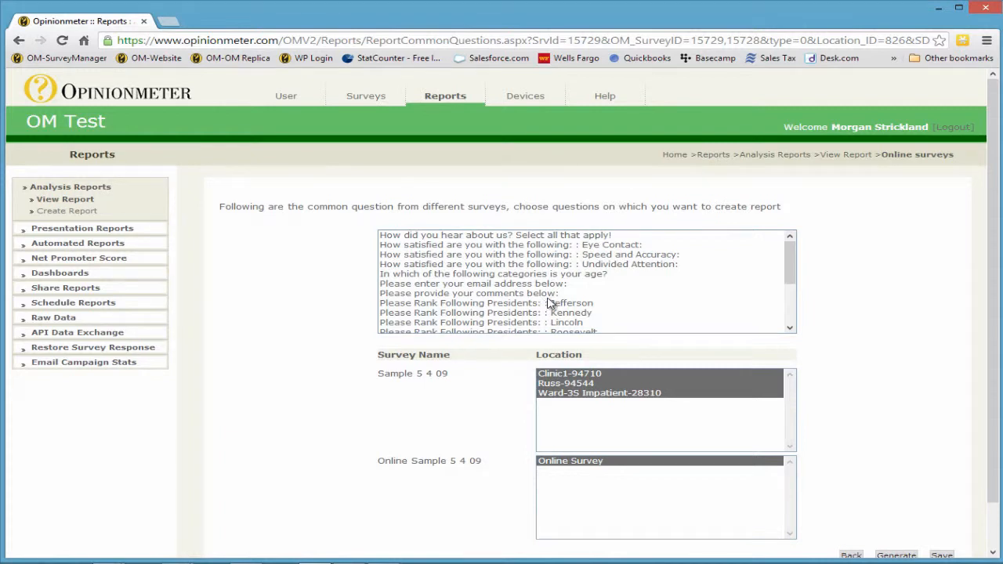
Generate the report on the first four common questions, with all three Sample 5 4 09 locations selected.
drag(591, 236, 598, 266)
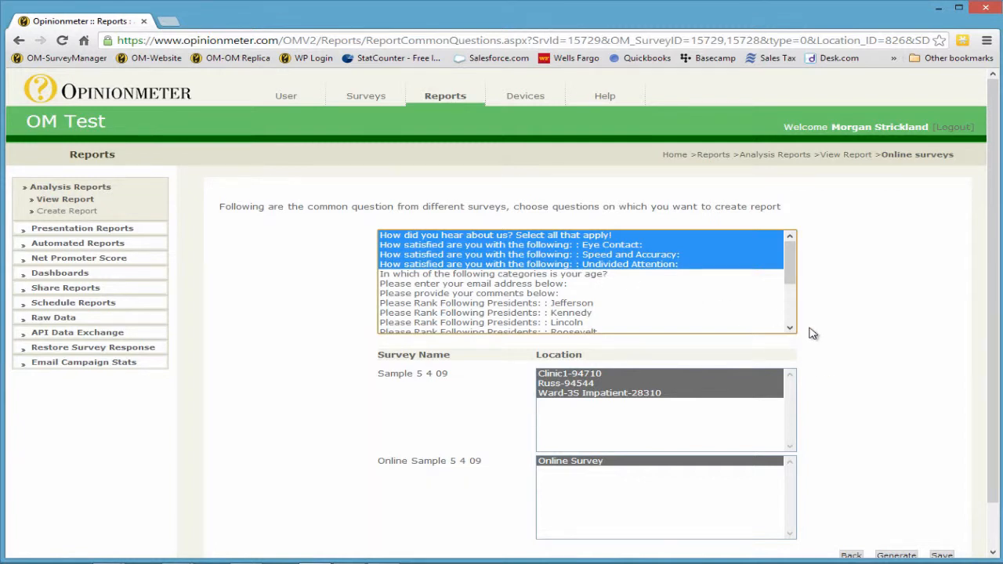
scroll(843, 388, down, 1)
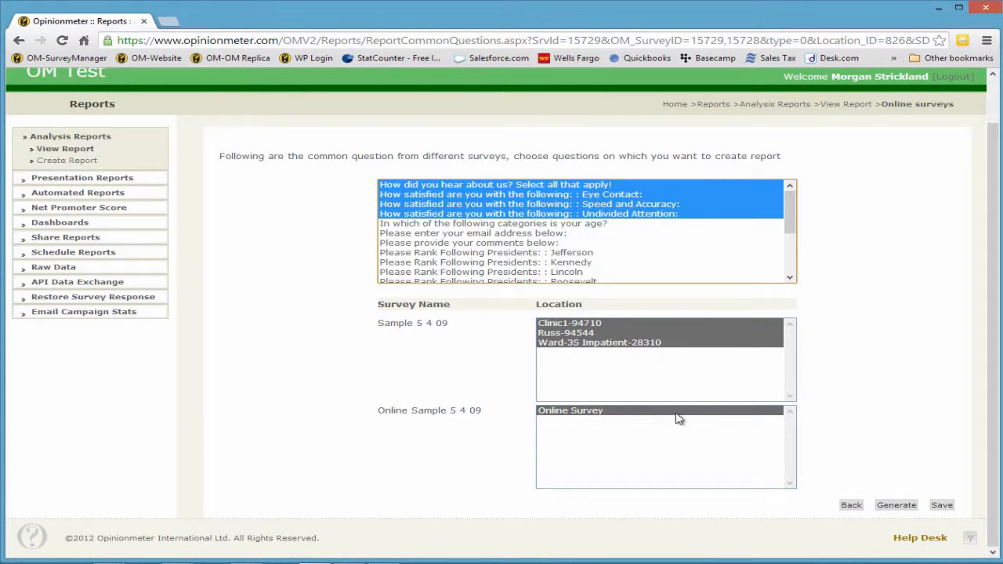
click(650, 333)
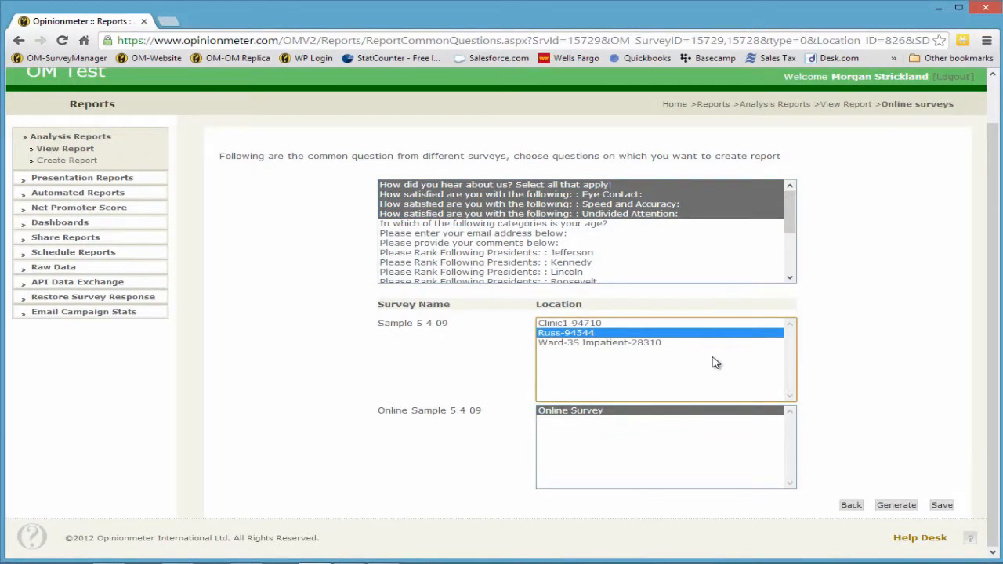
drag(682, 323, 679, 343)
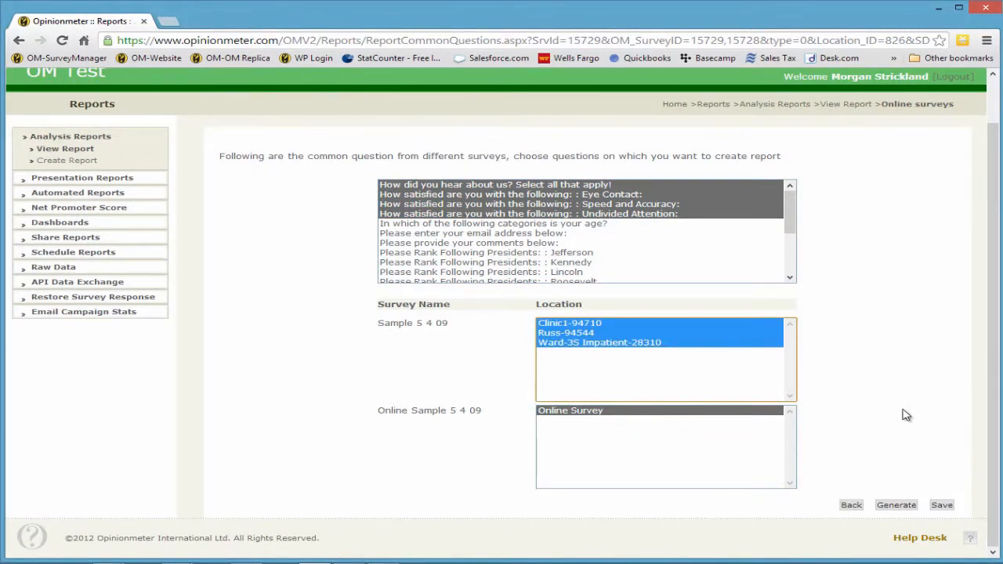
click(905, 508)
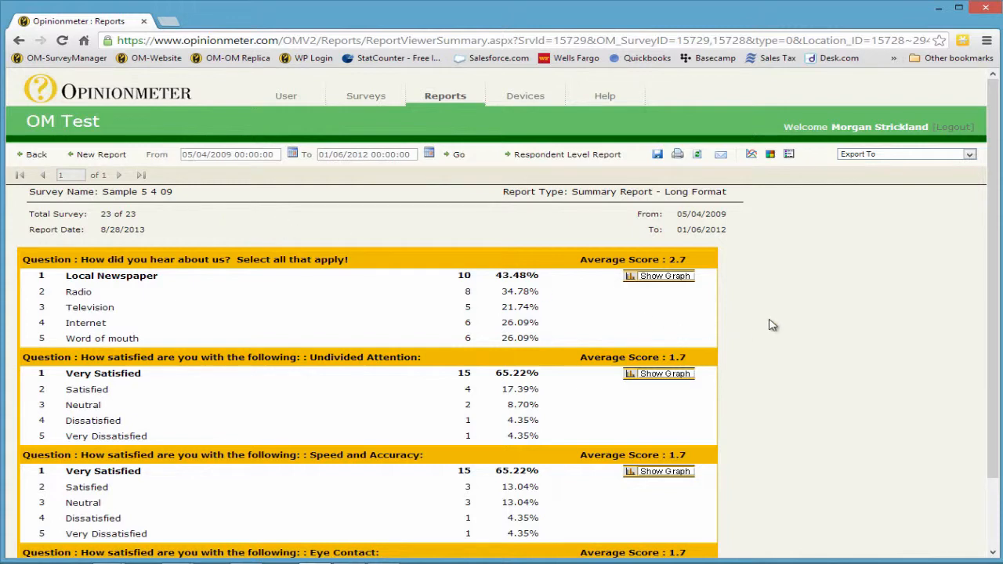
Examine the summary report's results for each question, along with the available graph color styles and export formats.
scroll(773, 325, down, 2)
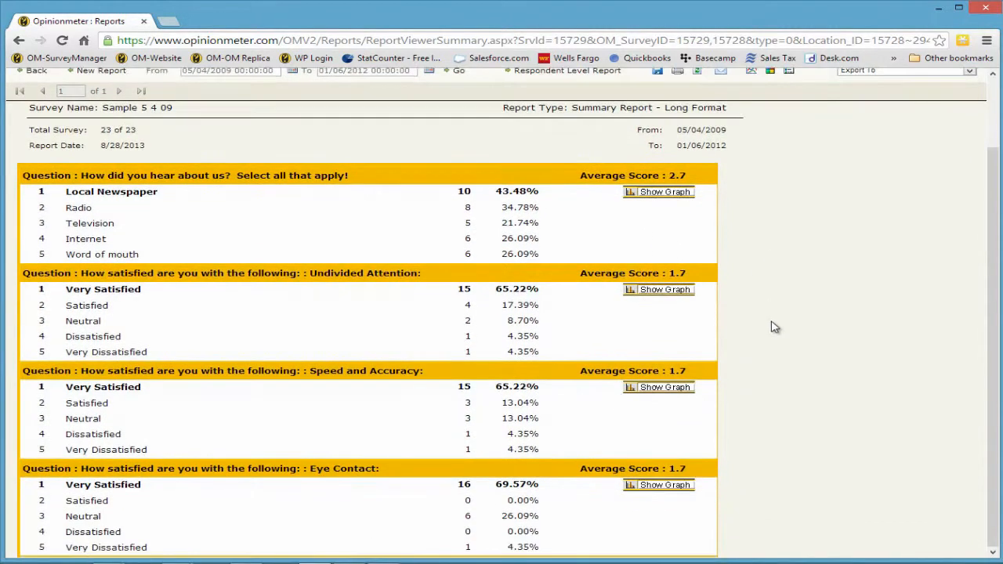
scroll(773, 327, up, 2)
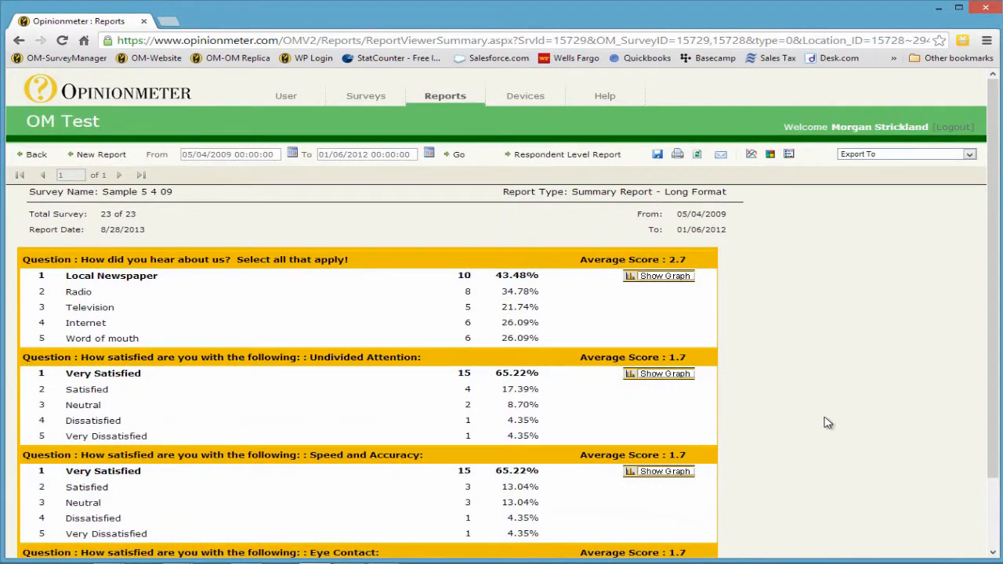
scroll(826, 421, down, 1)
scroll(826, 421, down, 1)
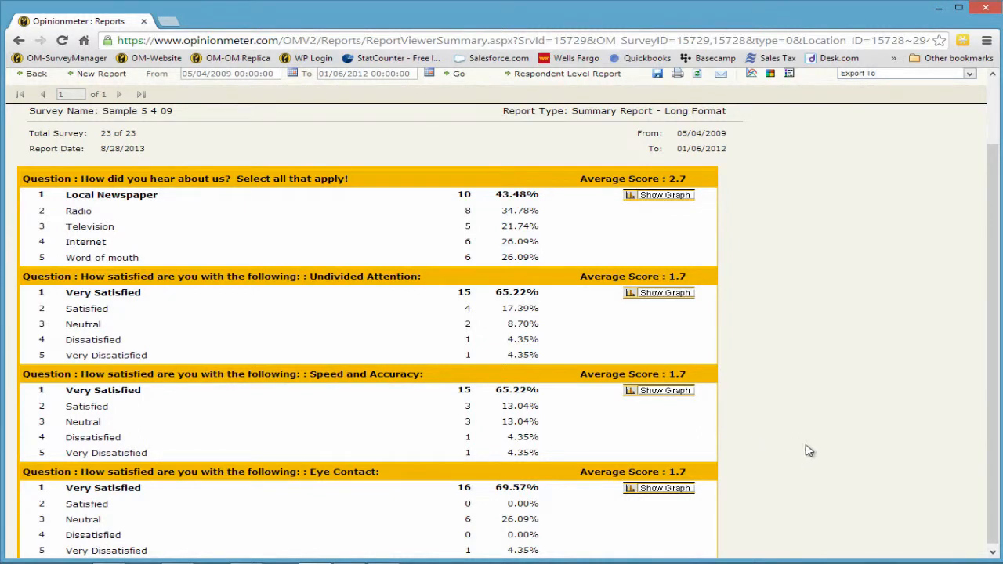
scroll(815, 452, up, 1)
scroll(815, 452, up, 1)
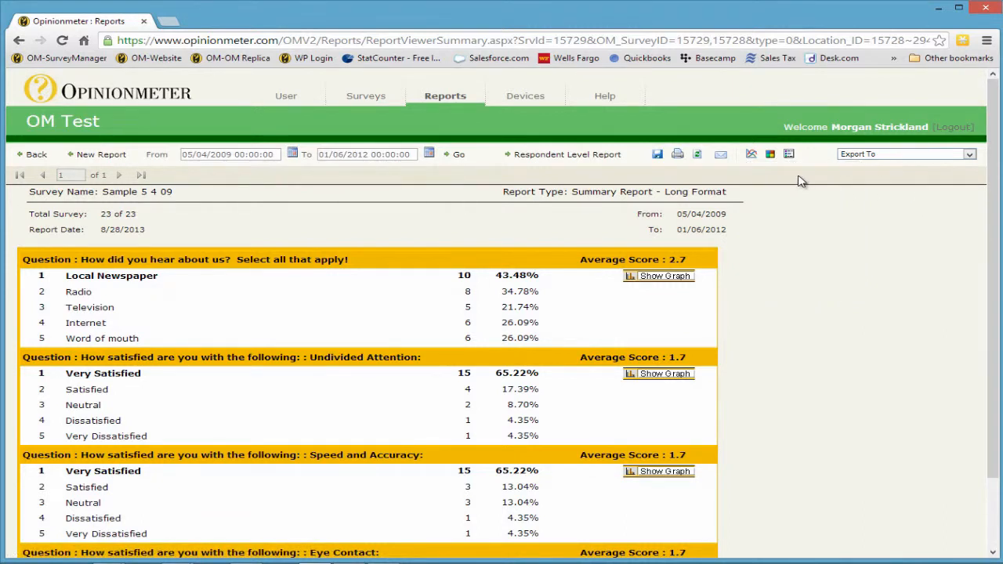
mouse_move(770, 157)
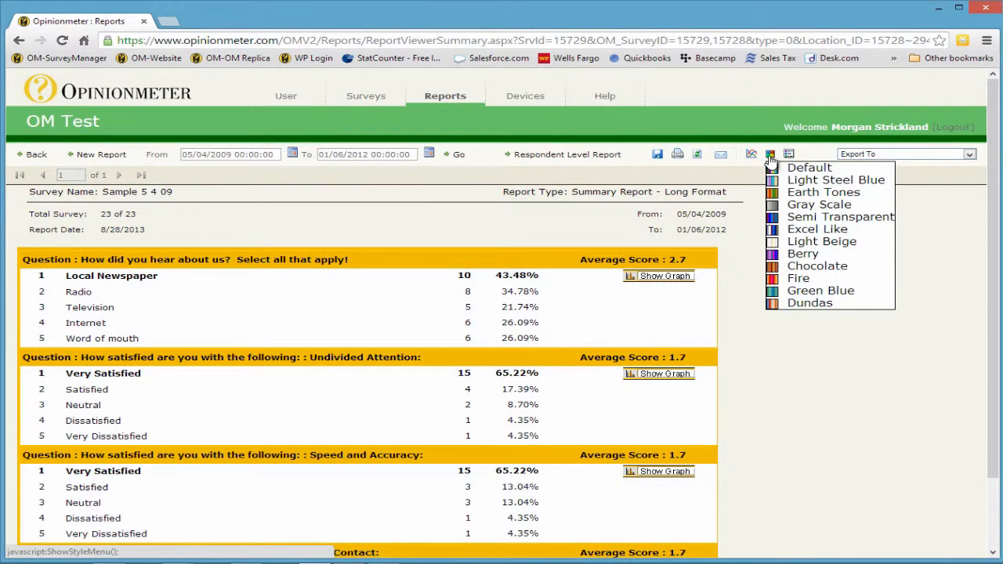
click(935, 155)
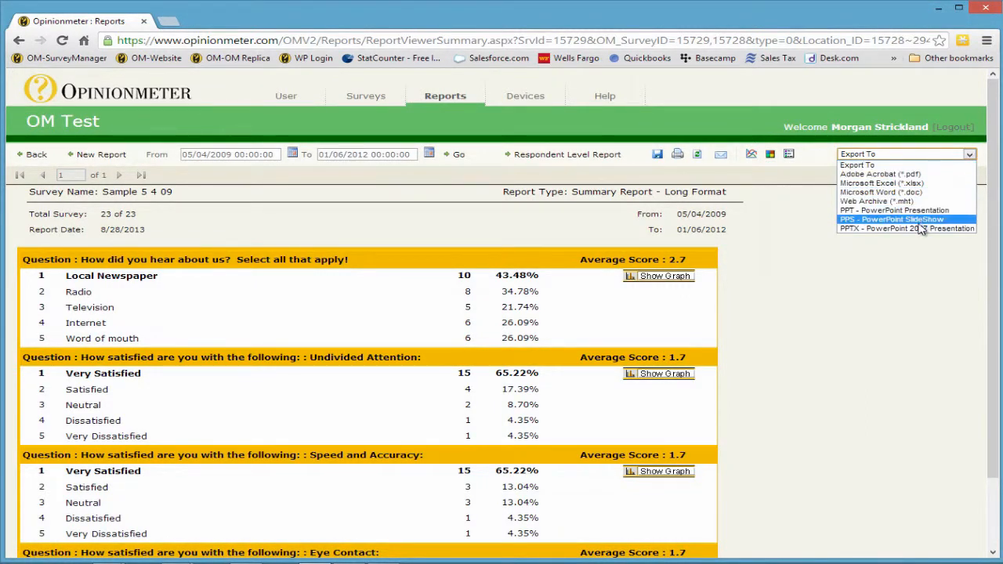
click(773, 225)
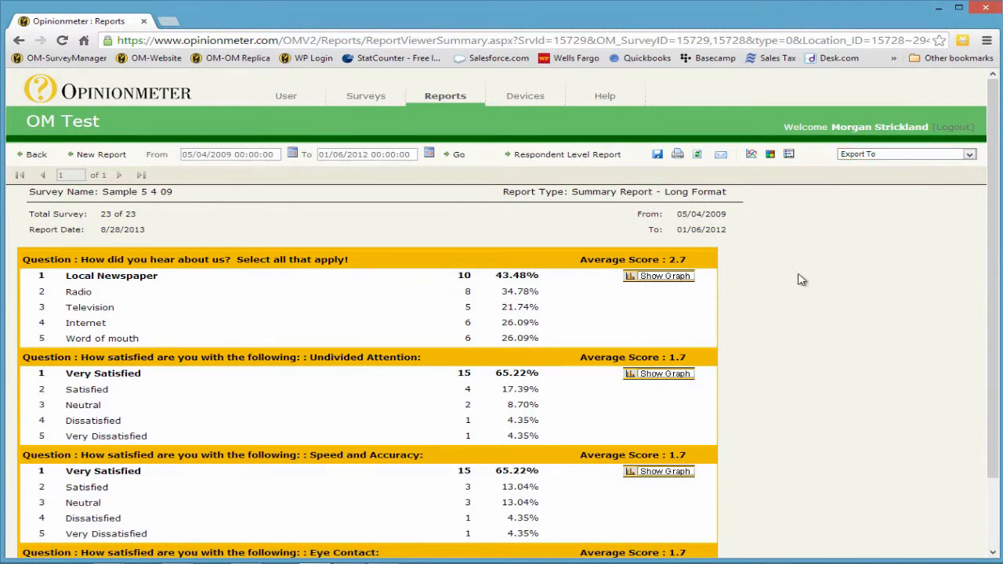